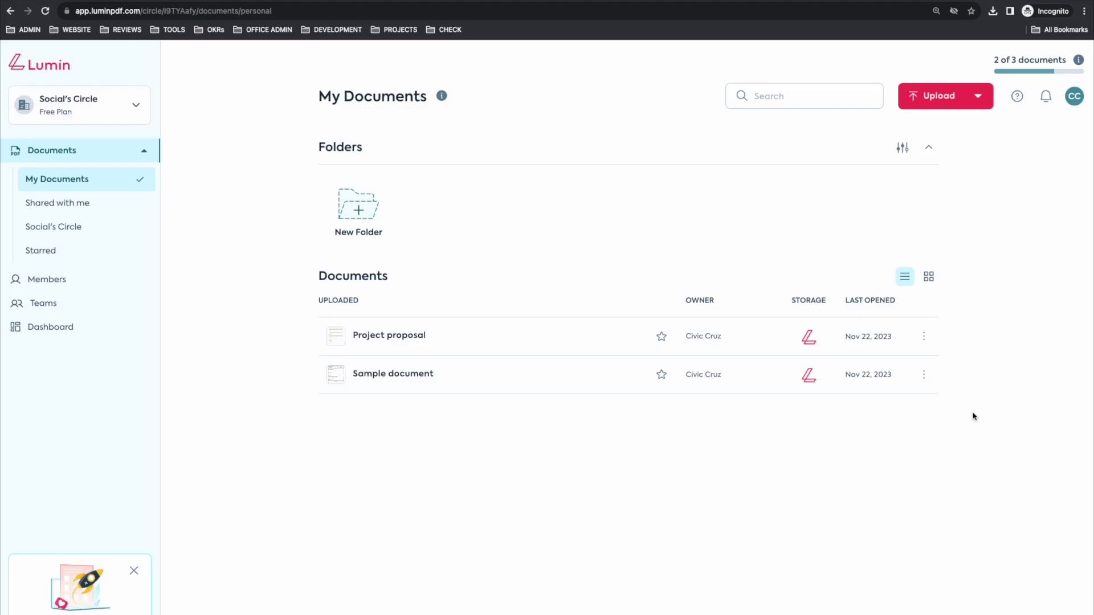
Open the Project proposal from My Documents and show its sharing options
click(891, 345)
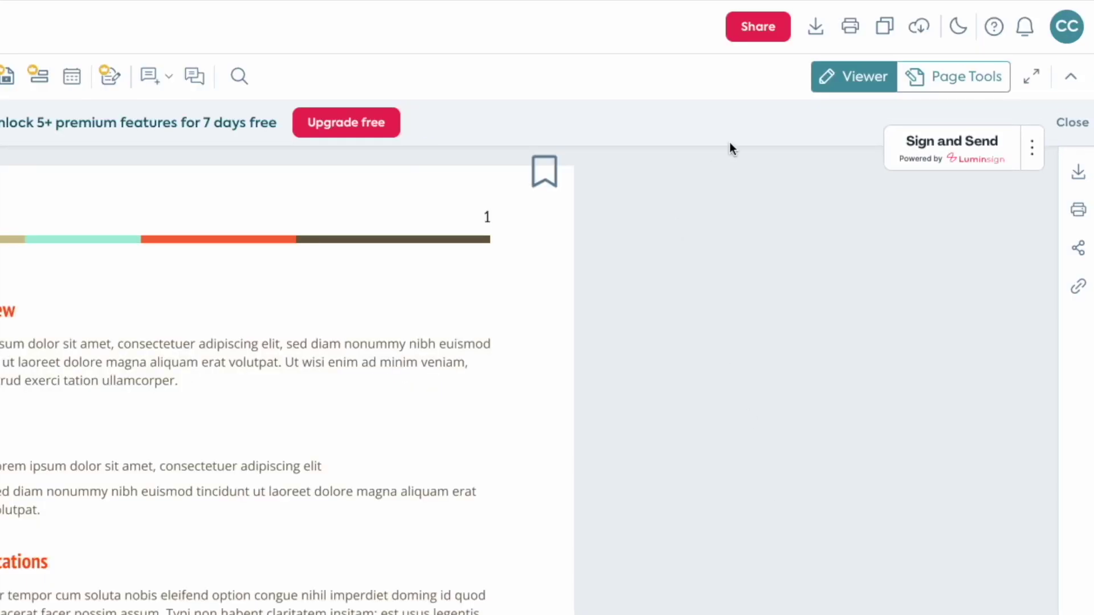
click(886, 60)
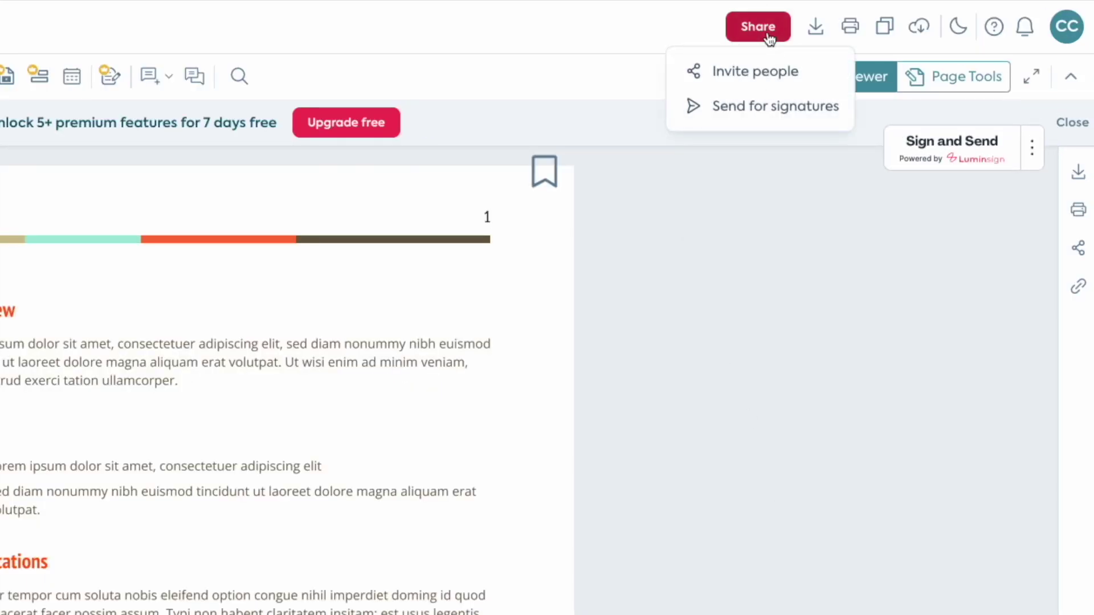
Choose Send for signatures and confirm opening the document in Lumin Sign
click(783, 123)
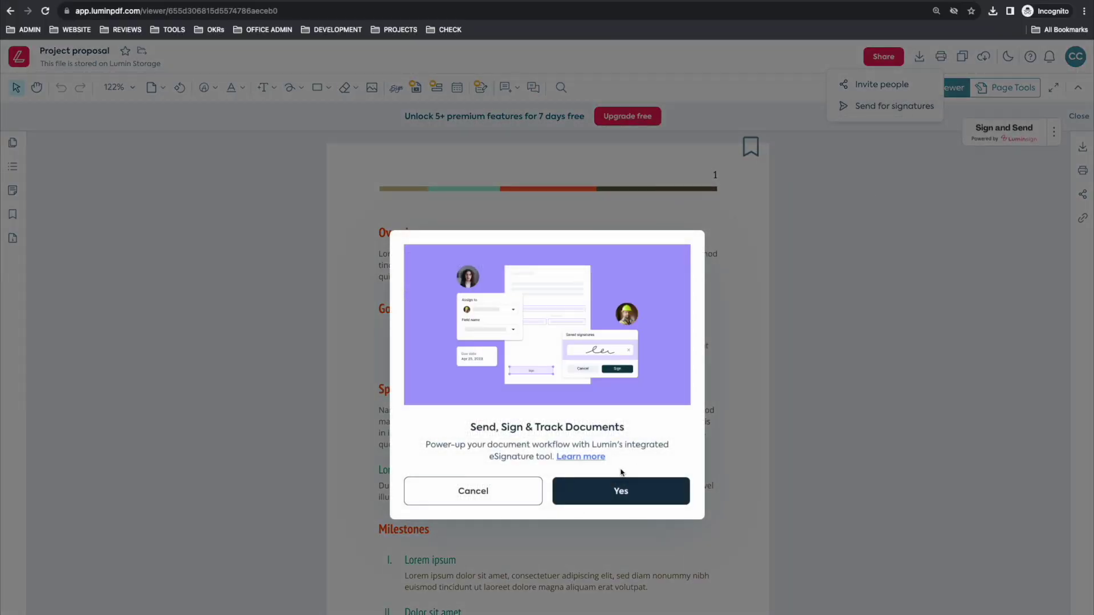
click(669, 496)
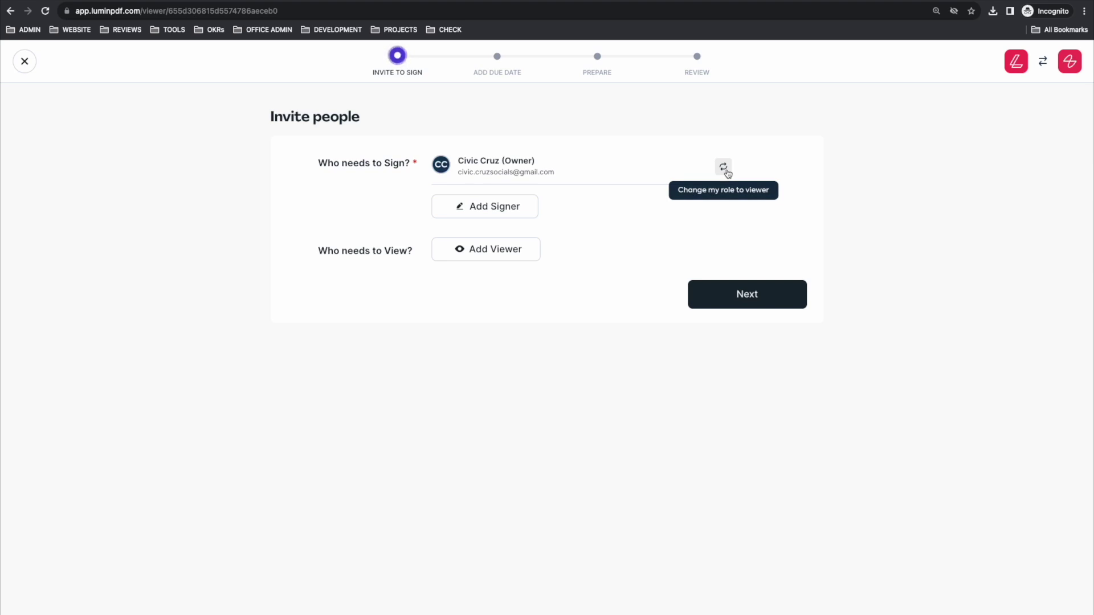
Make the owner a viewer and add the recent contact as the signer
click(724, 167)
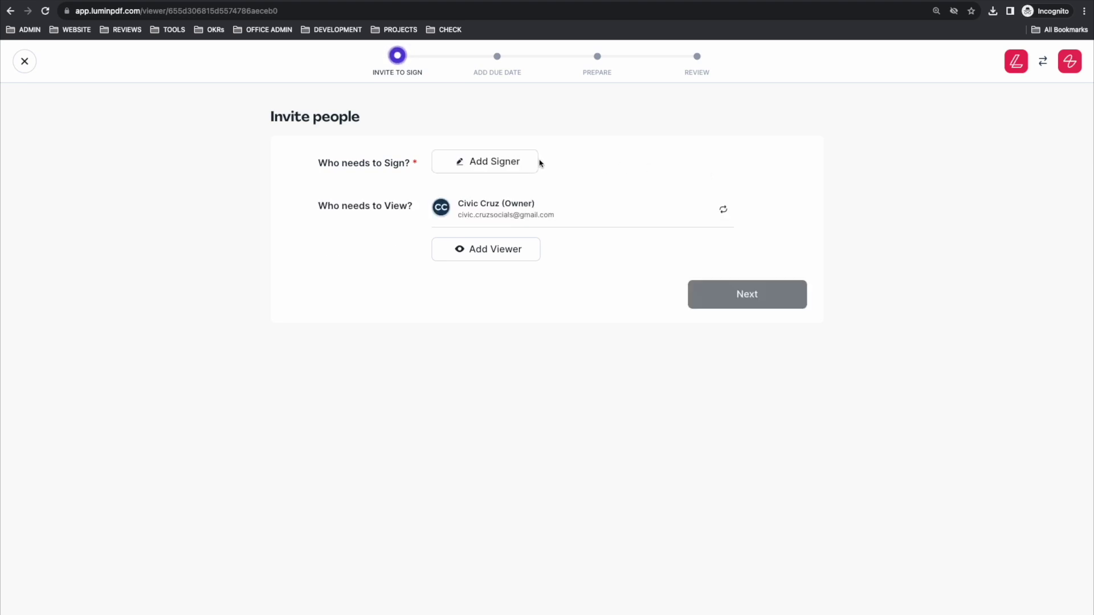
click(512, 163)
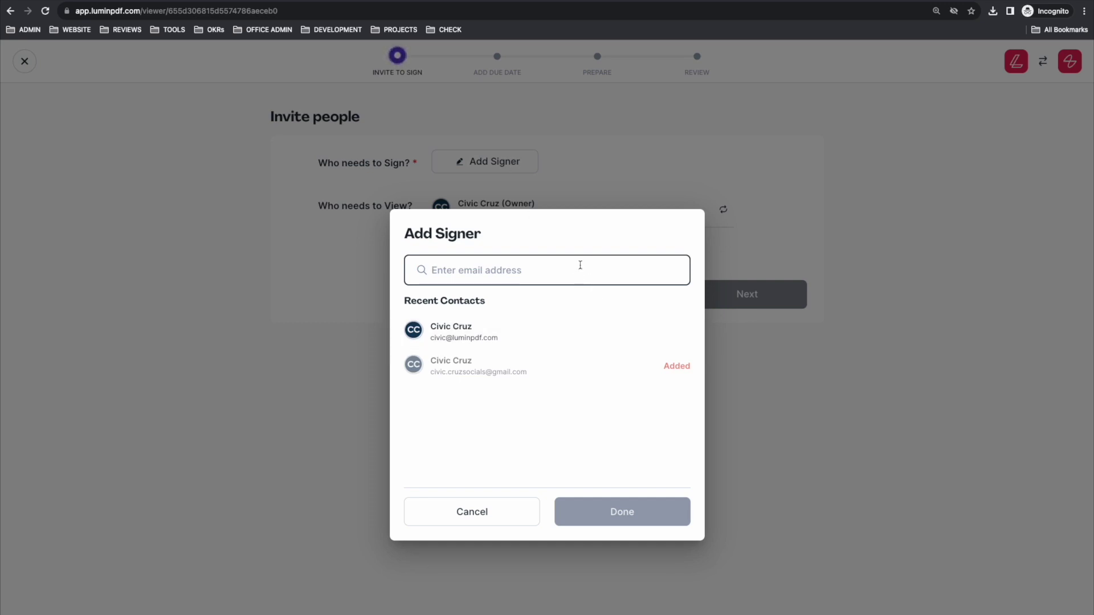
click(579, 340)
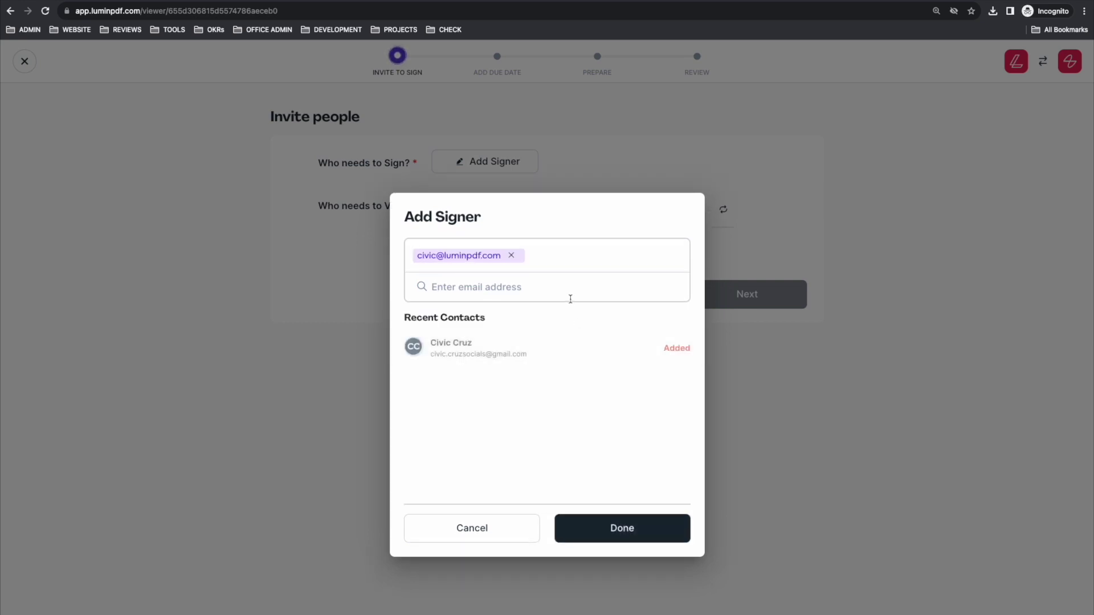
click(662, 532)
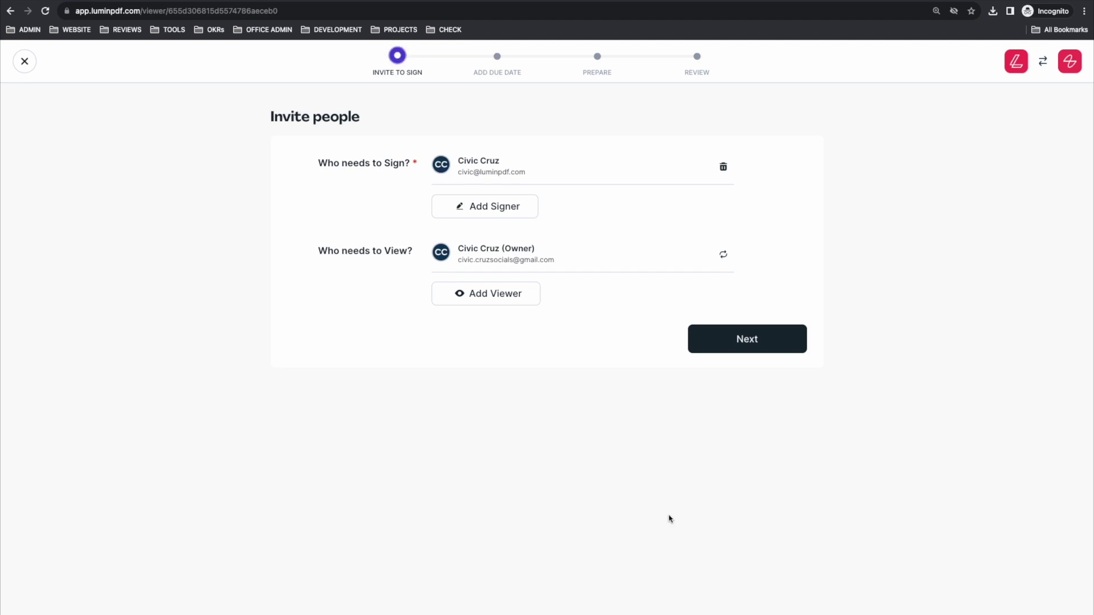
click(740, 348)
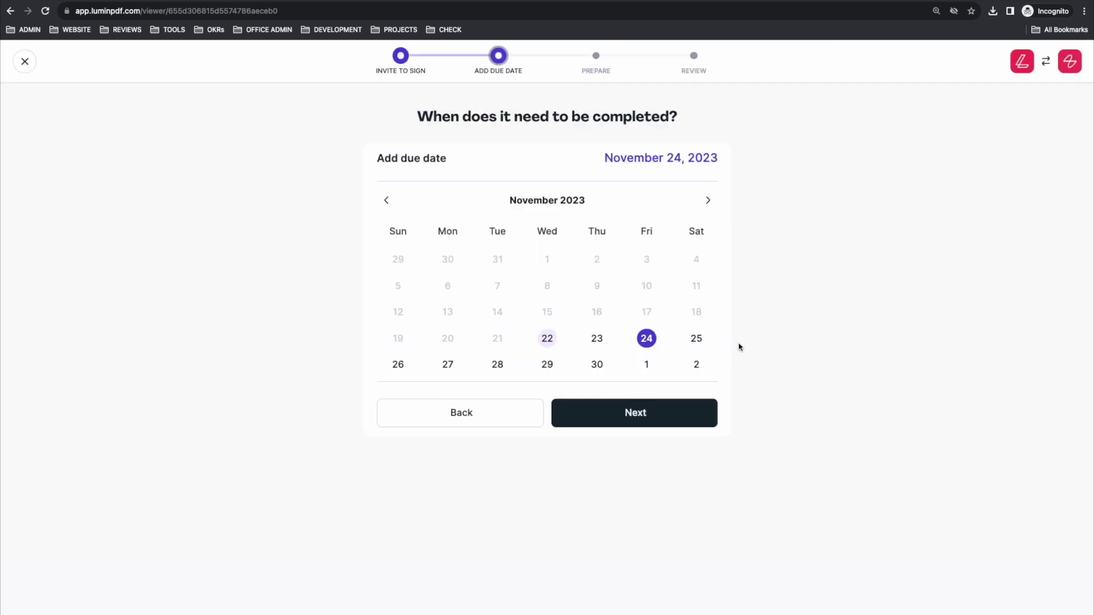
Pick November 25 in the calendar as the due date and continue
click(697, 339)
click(690, 417)
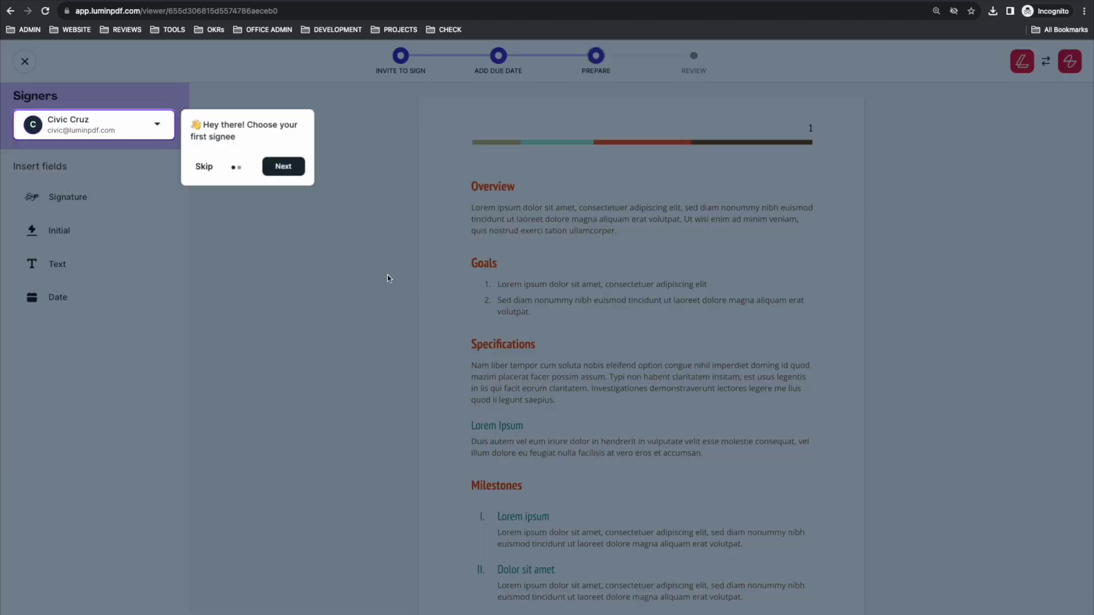
Dismiss the tip, place a signature field below Milestones, and widen it
click(205, 167)
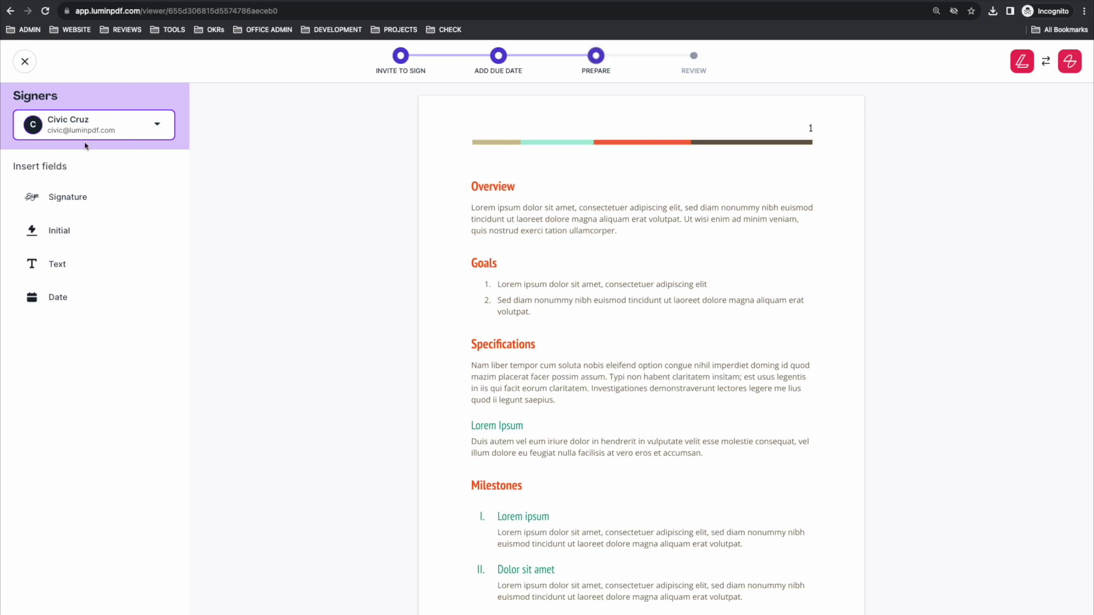
click(115, 204)
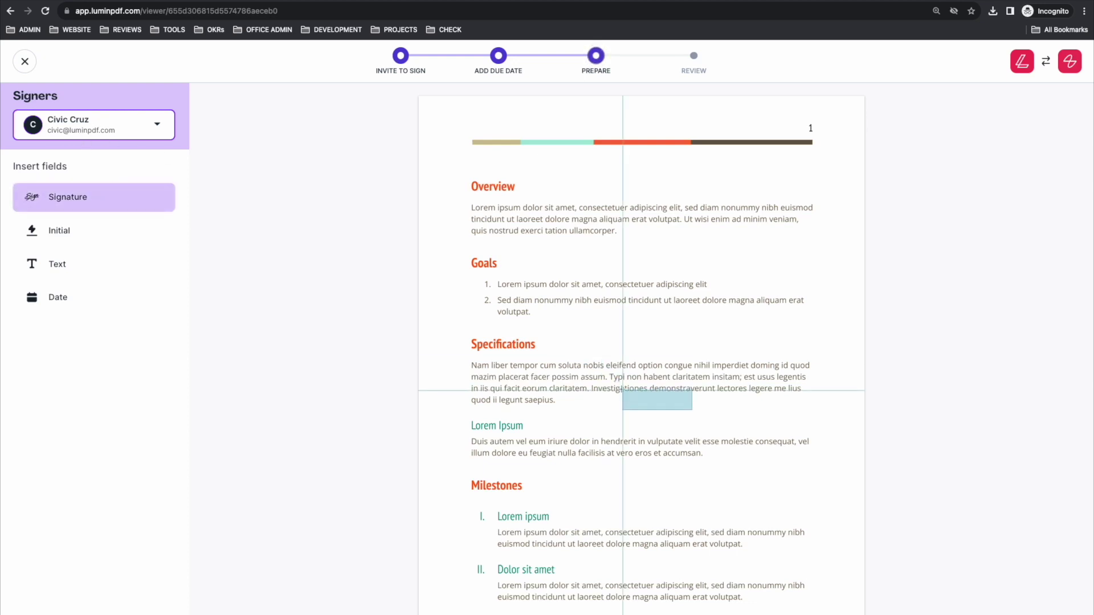
scroll(622, 393, down, 1)
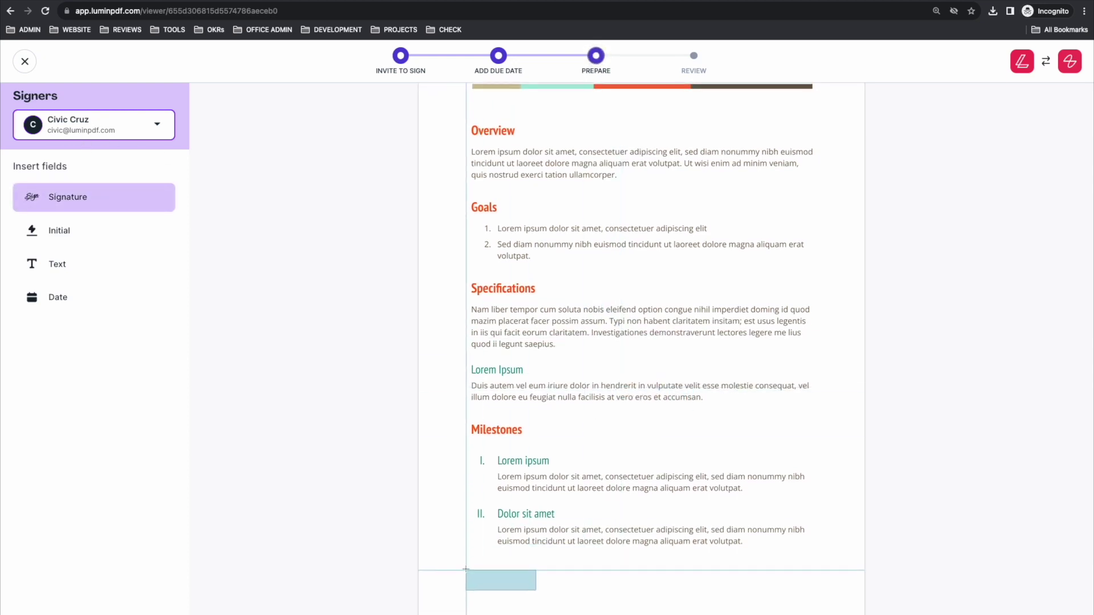
click(469, 571)
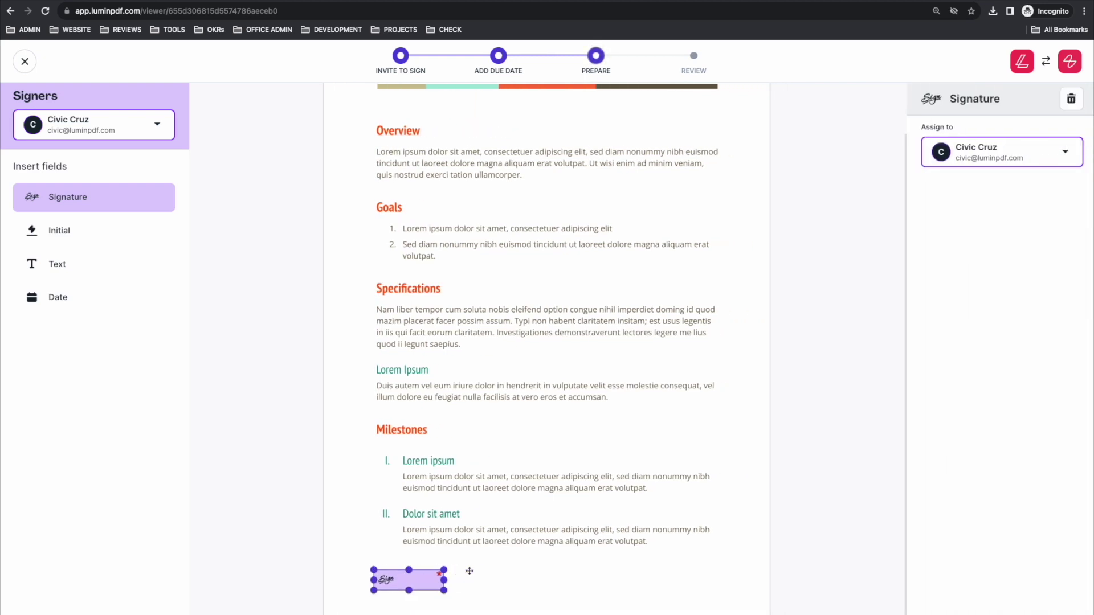
drag(443, 580, 519, 581)
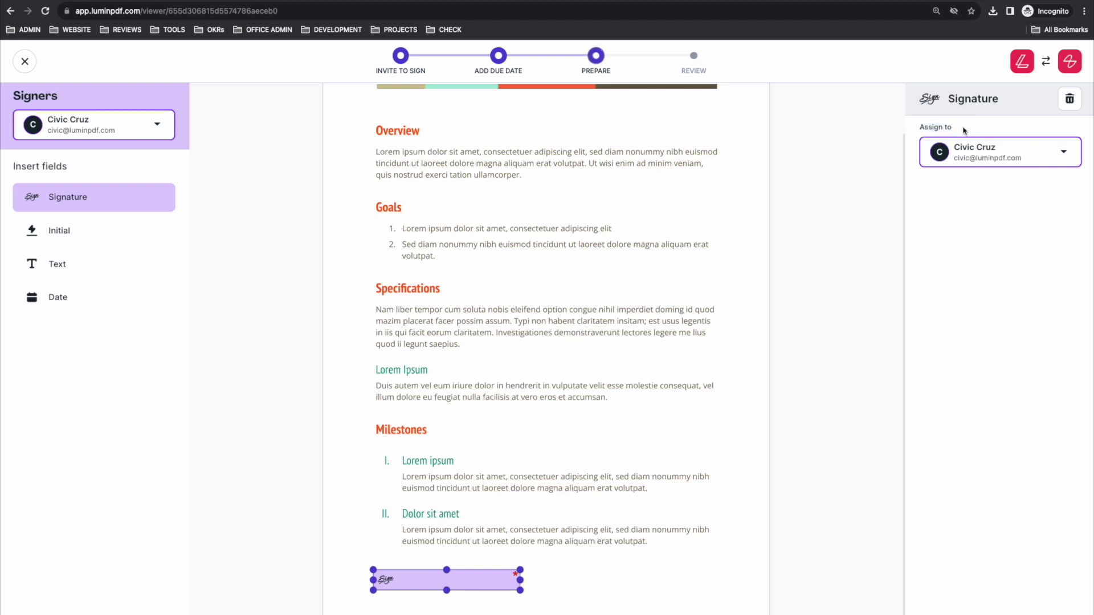
click(77, 301)
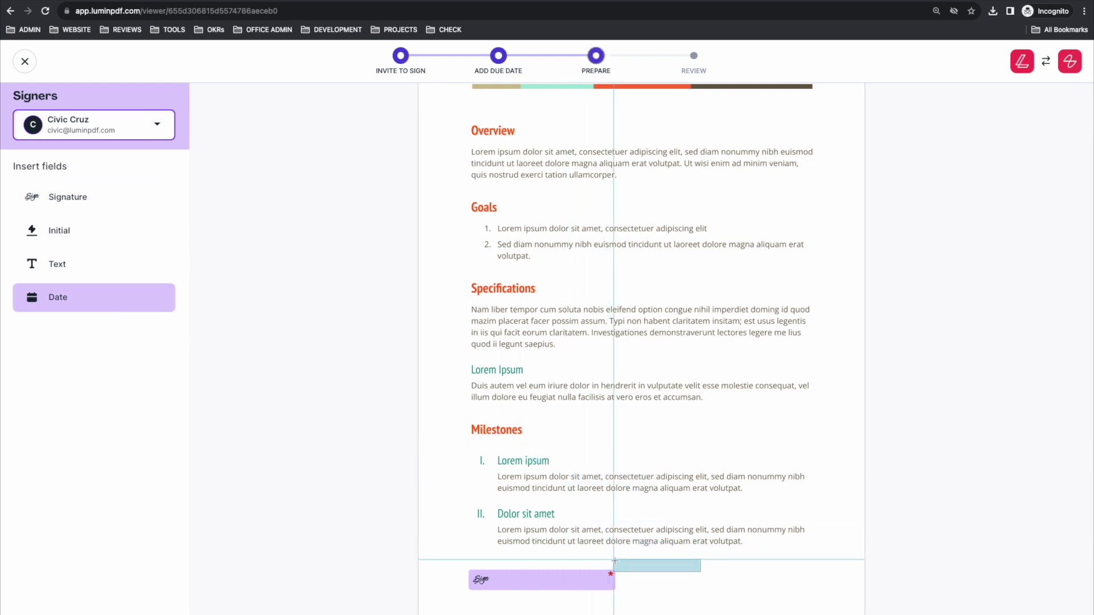
Place a date field right of the signature, autofilling the signing date as DD/MM/YYYY
click(728, 576)
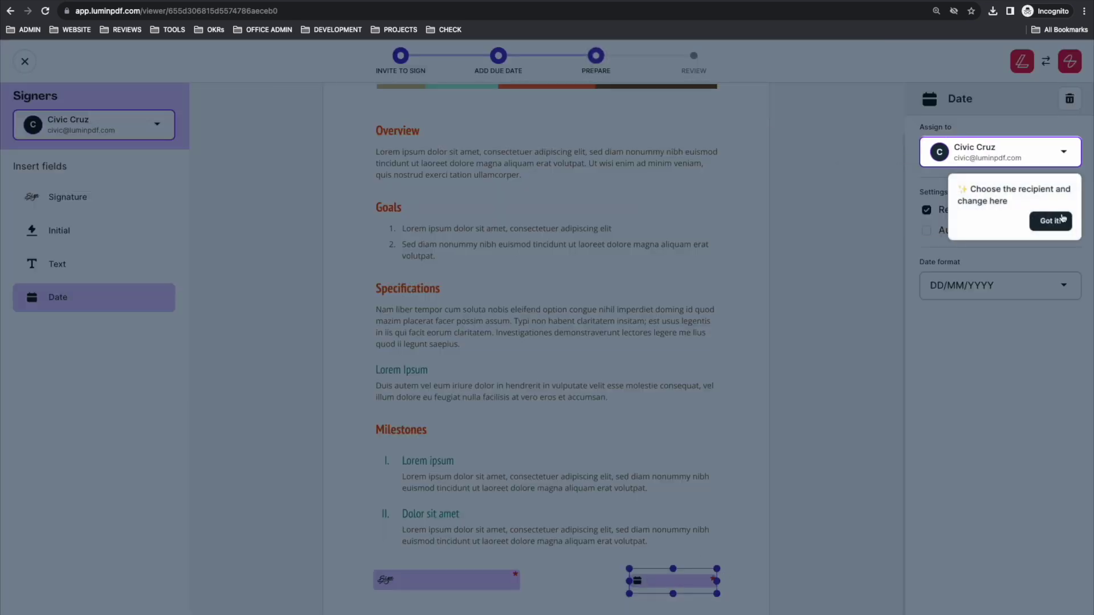
click(1057, 221)
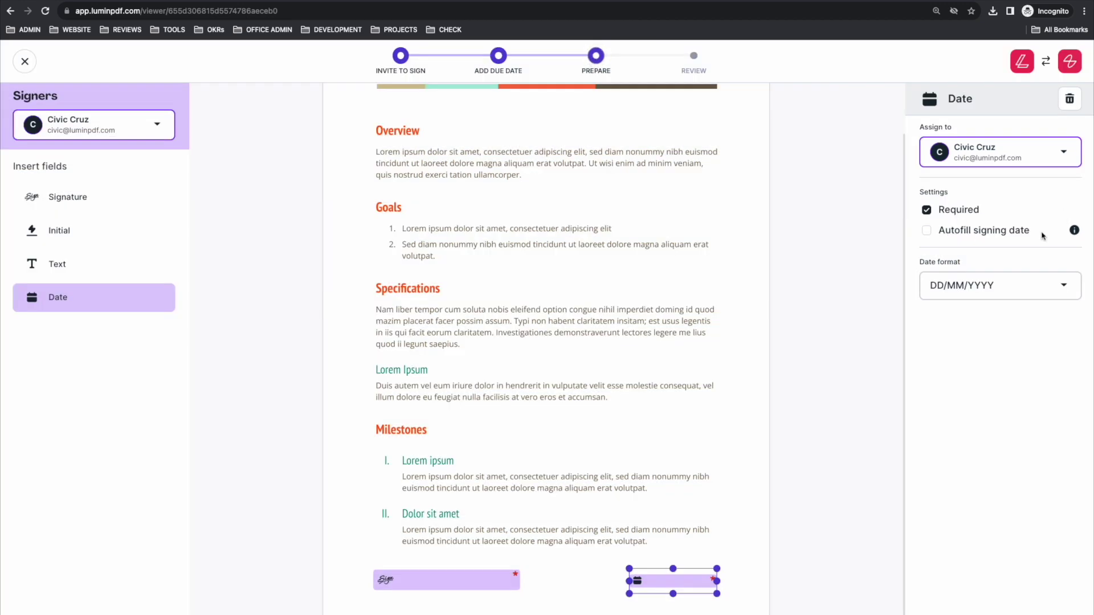
mouse_move(1074, 231)
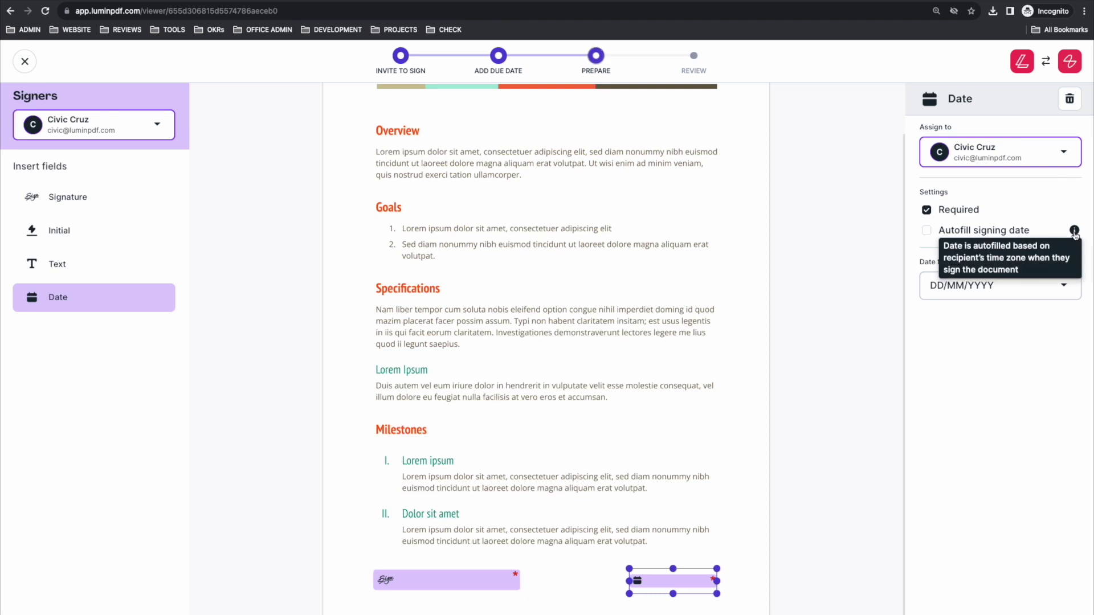
click(927, 231)
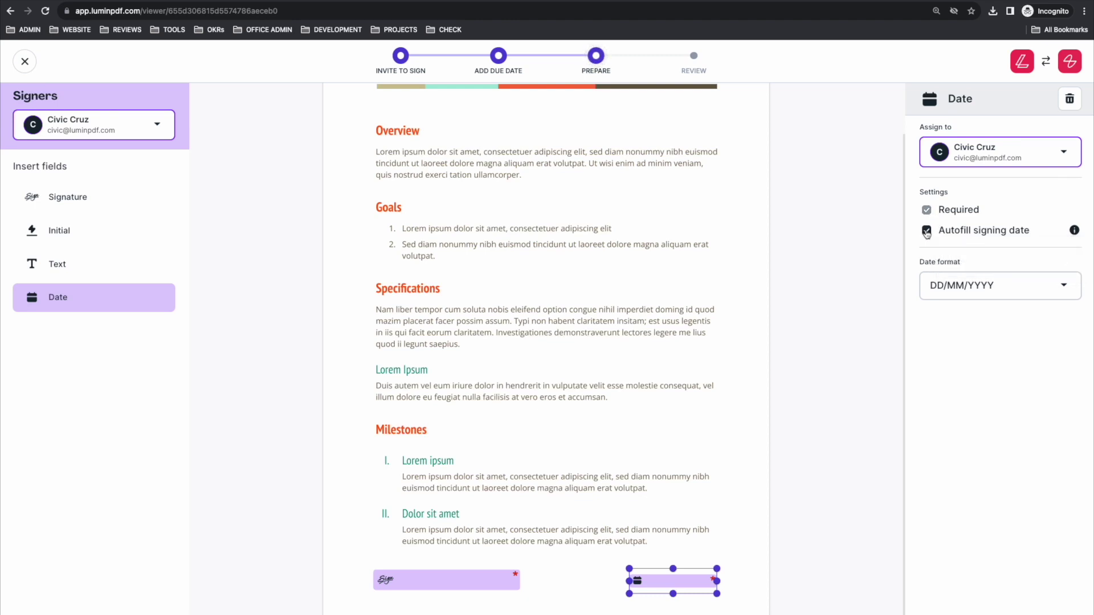
click(1065, 288)
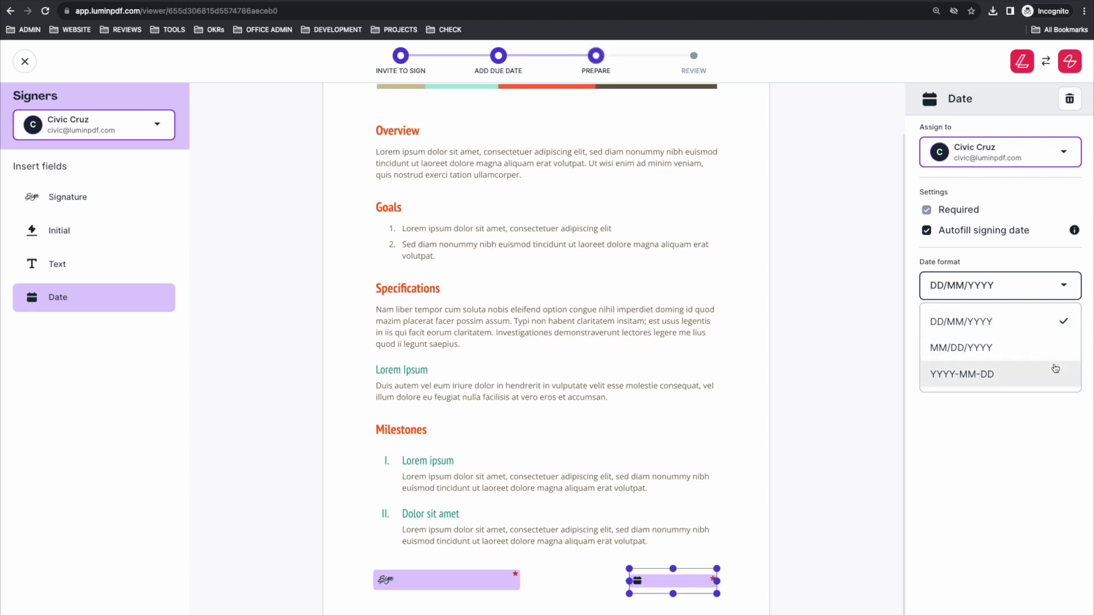
click(1035, 325)
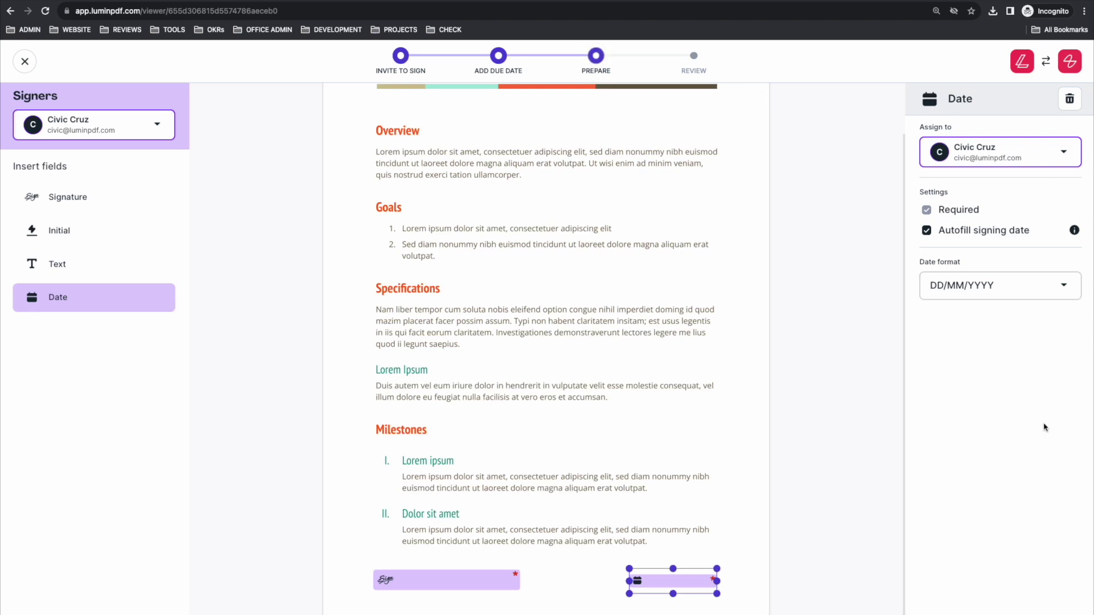
drag(629, 569, 615, 567)
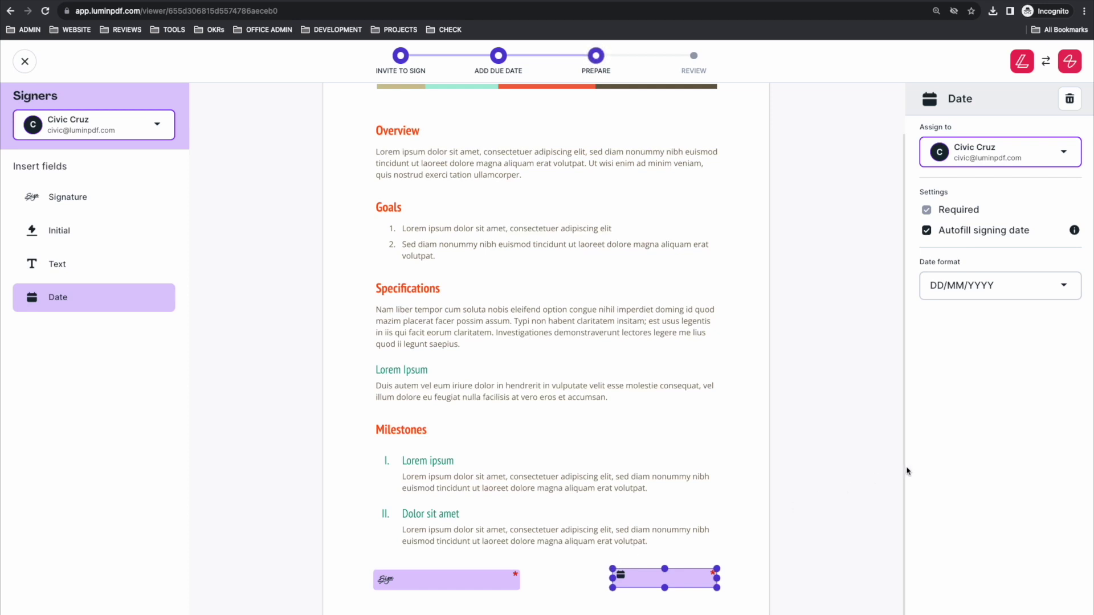
Apply the signature and date fields and continue to the review page
click(549, 599)
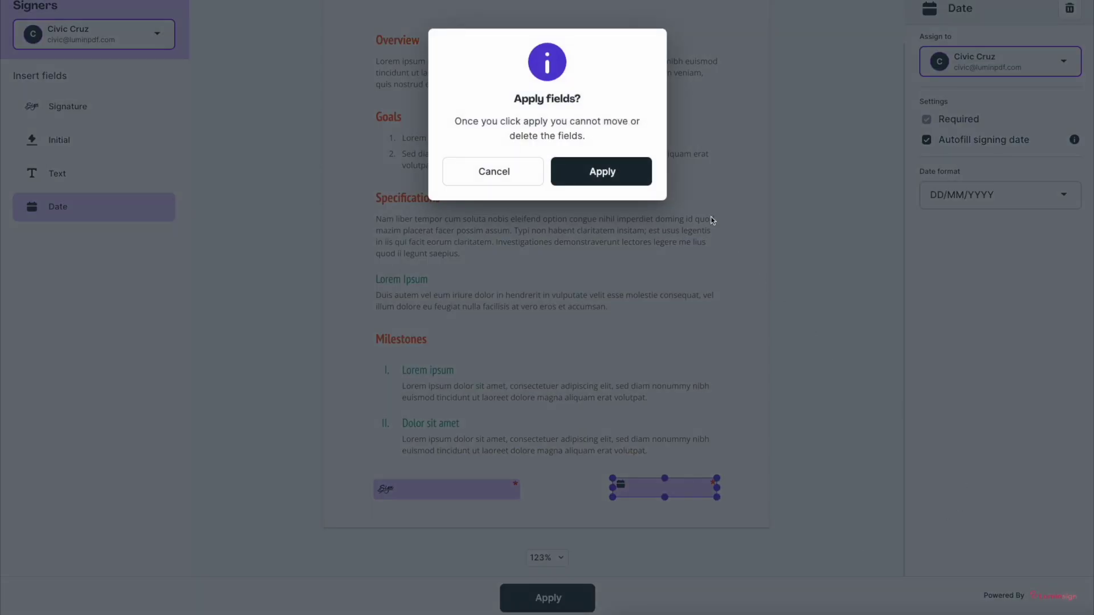
click(631, 183)
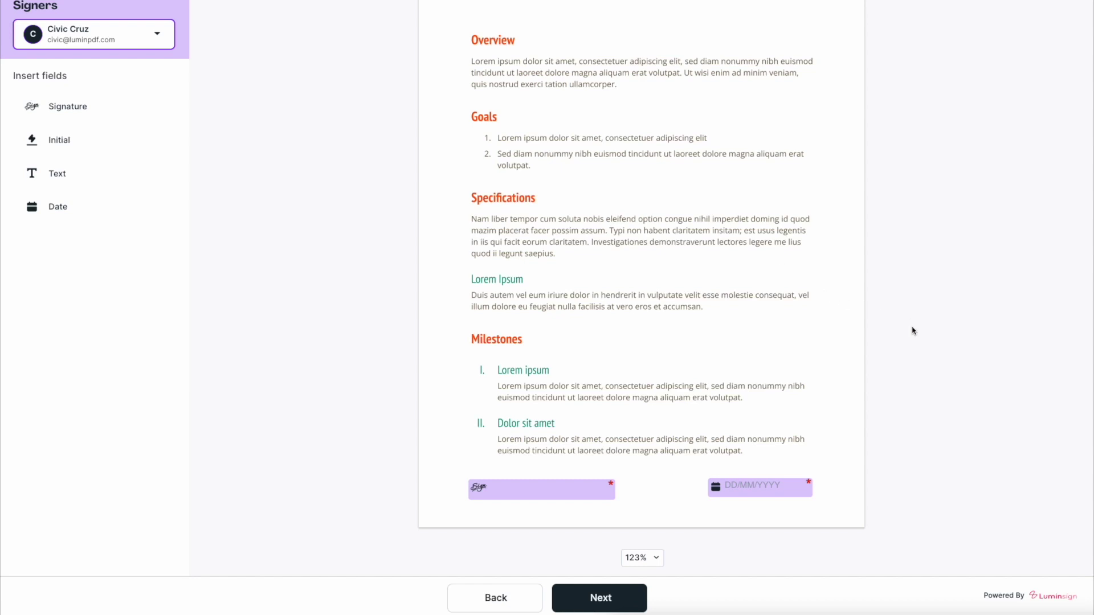
click(605, 598)
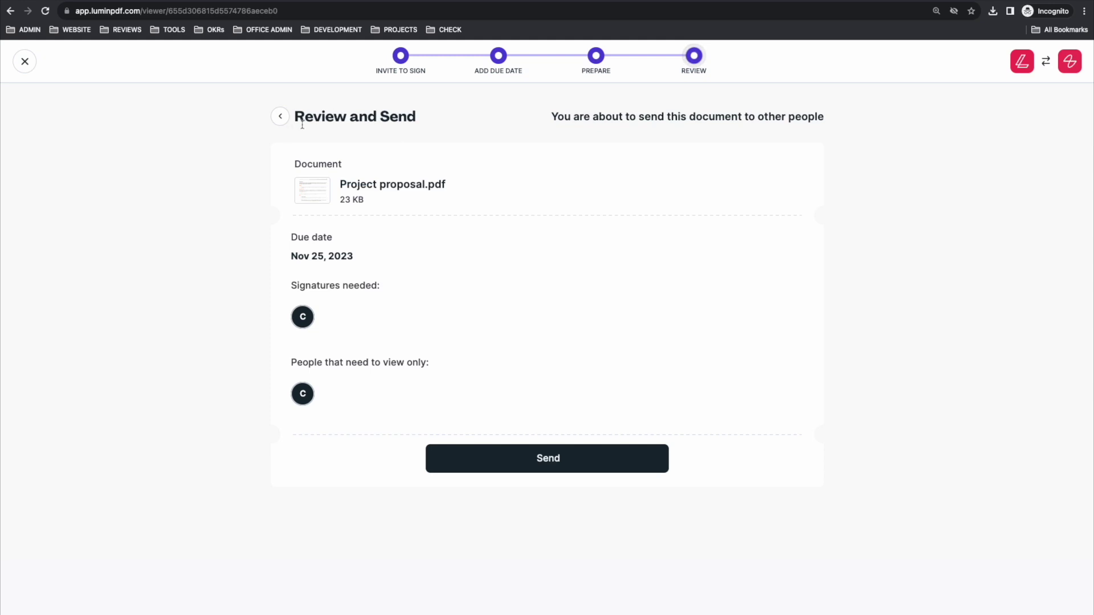
From the Review and Send page, send the proposal with its November 25 due date
drag(337, 115, 420, 120)
click(420, 119)
click(620, 454)
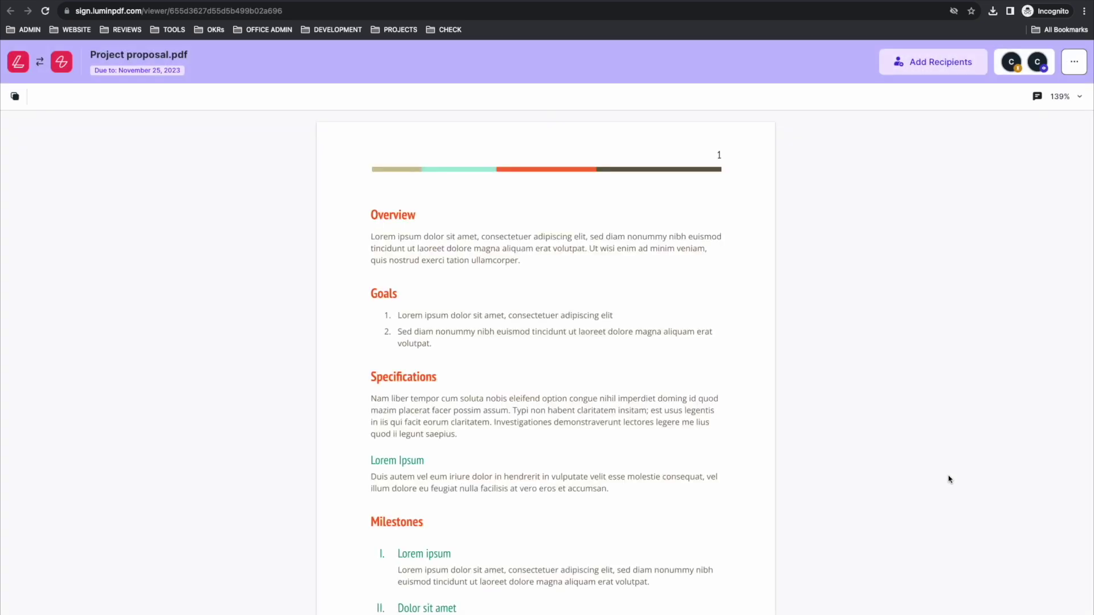
scroll(948, 480, down, 1)
scroll(949, 479, up, 1)
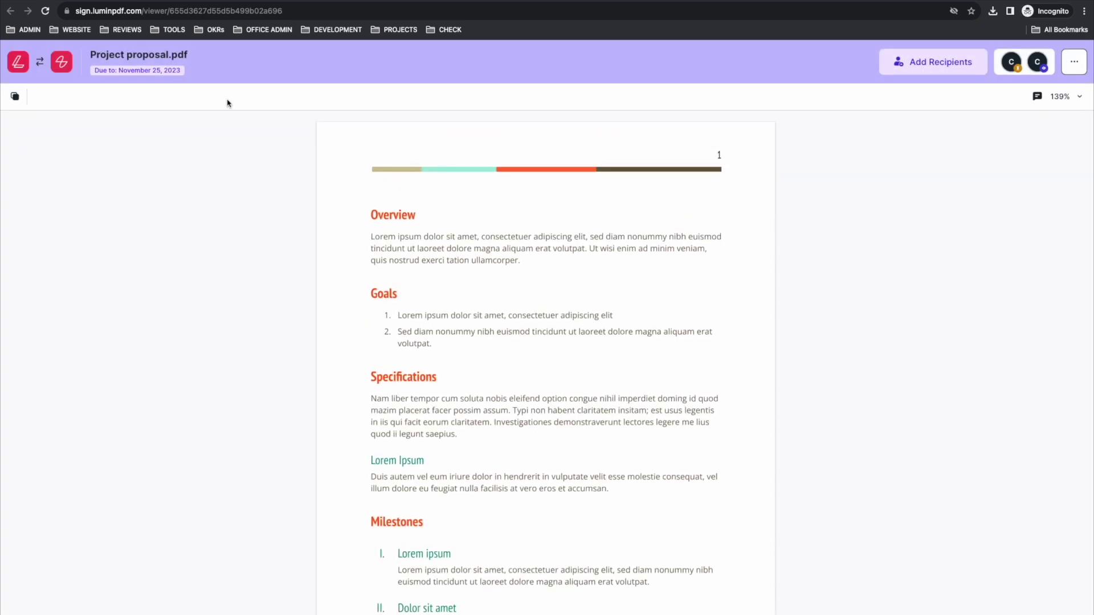